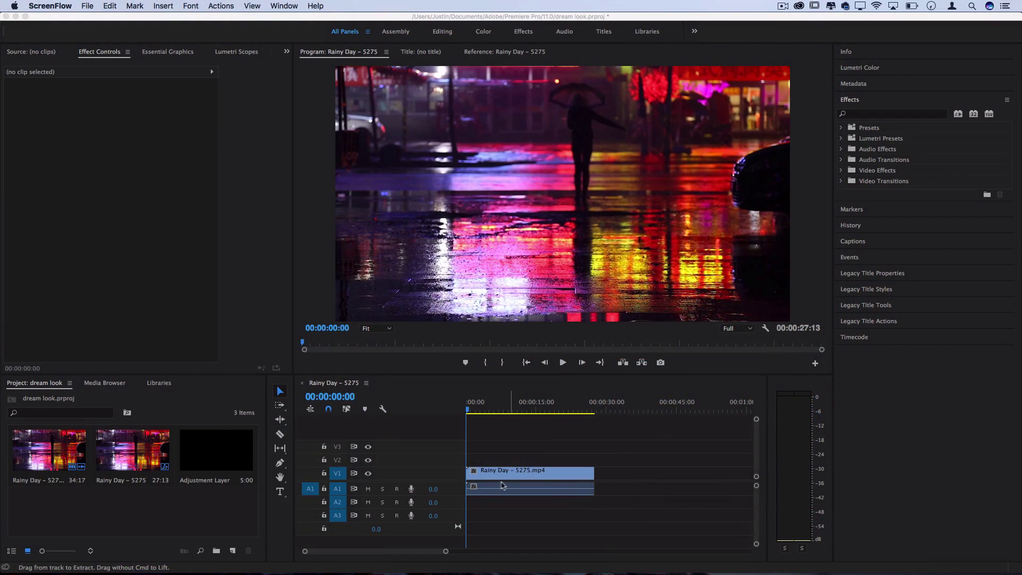
Scrub through the Rainy Day clip, then return the playhead to the sequence start.
{"action": "left_click", "coordinate": [503, 486]}
{"action": "left_click", "coordinate": [488, 409]}
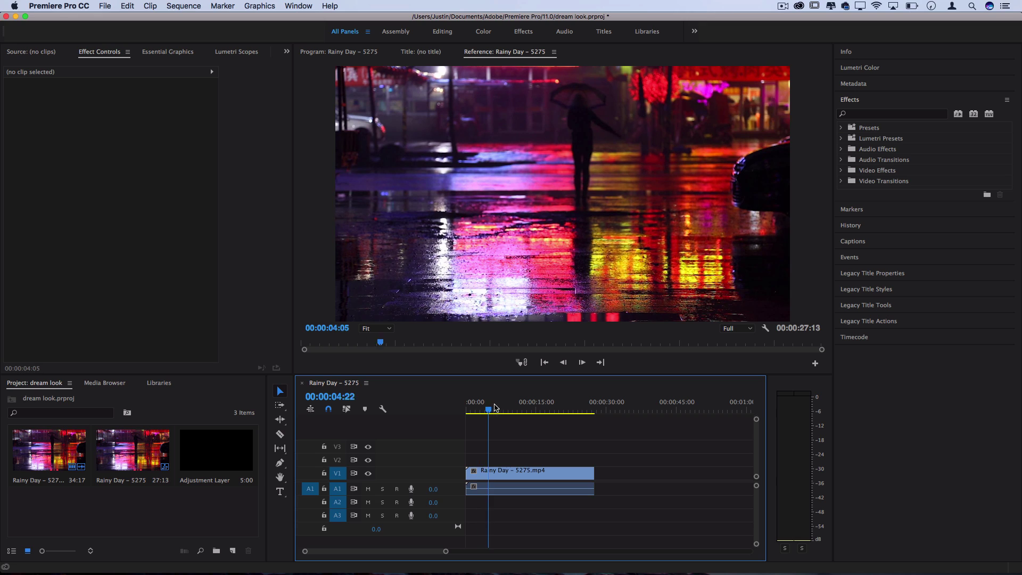
{"action": "left_click_drag", "start_coordinate": [495, 407], "coordinate": [468, 409]}
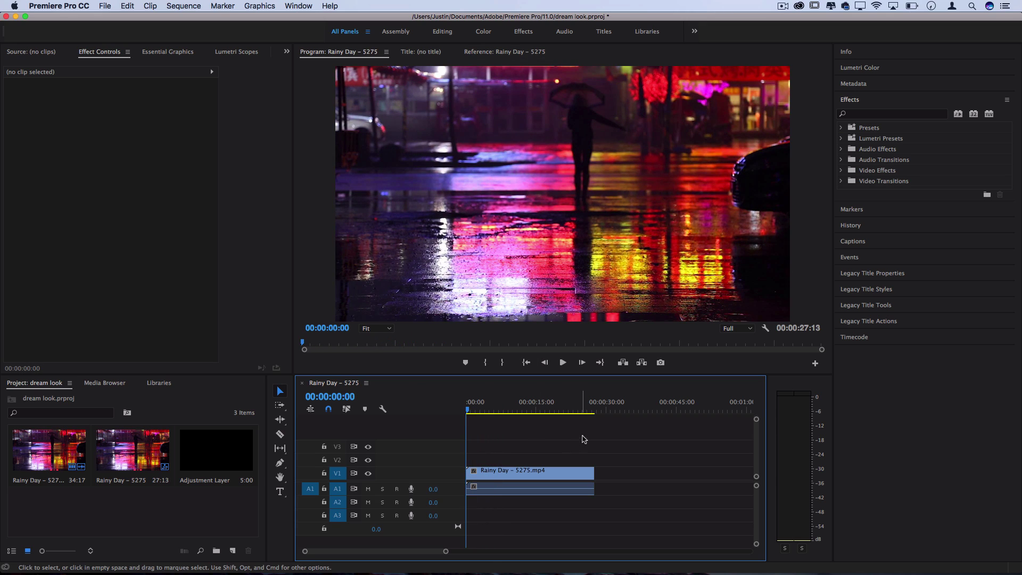
Create a new adjustment layer via File > New and drop it onto V2 at the sequence start.
{"action": "left_click", "coordinate": [40, 388]}
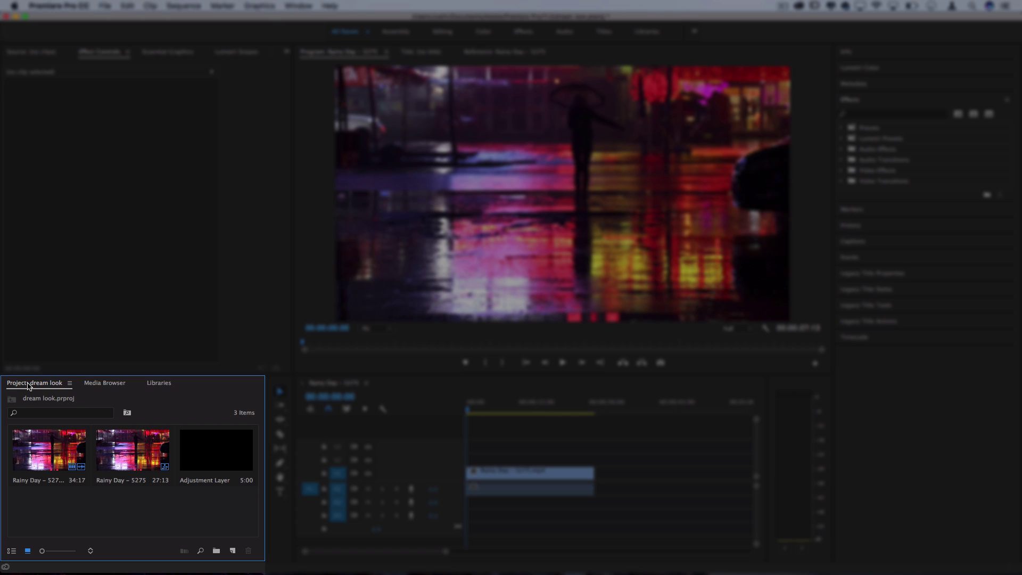
{"action": "left_click", "coordinate": [105, 6]}
{"action": "mouse_move", "coordinate": [113, 21]}
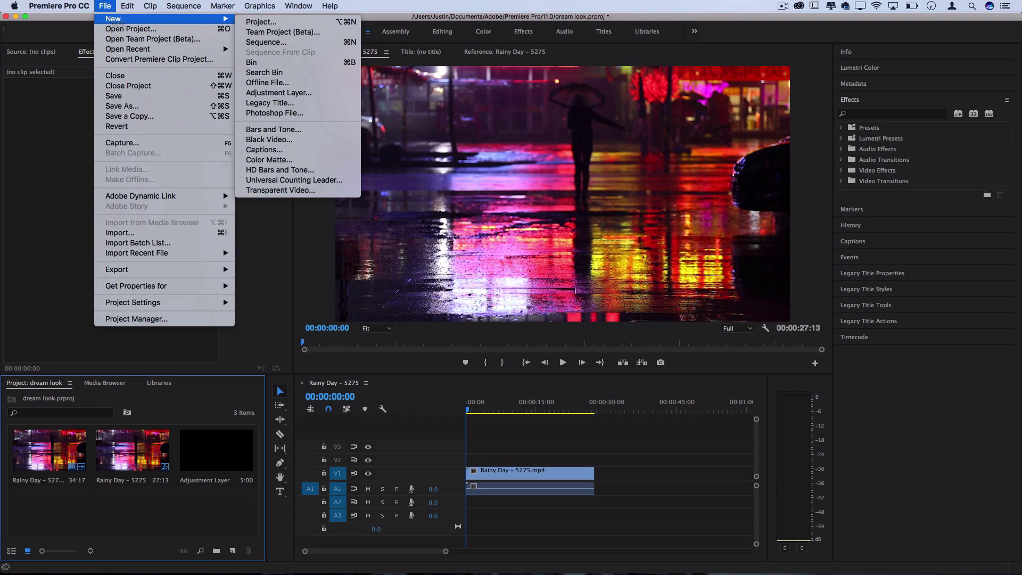
{"action": "left_click", "coordinate": [278, 93]}
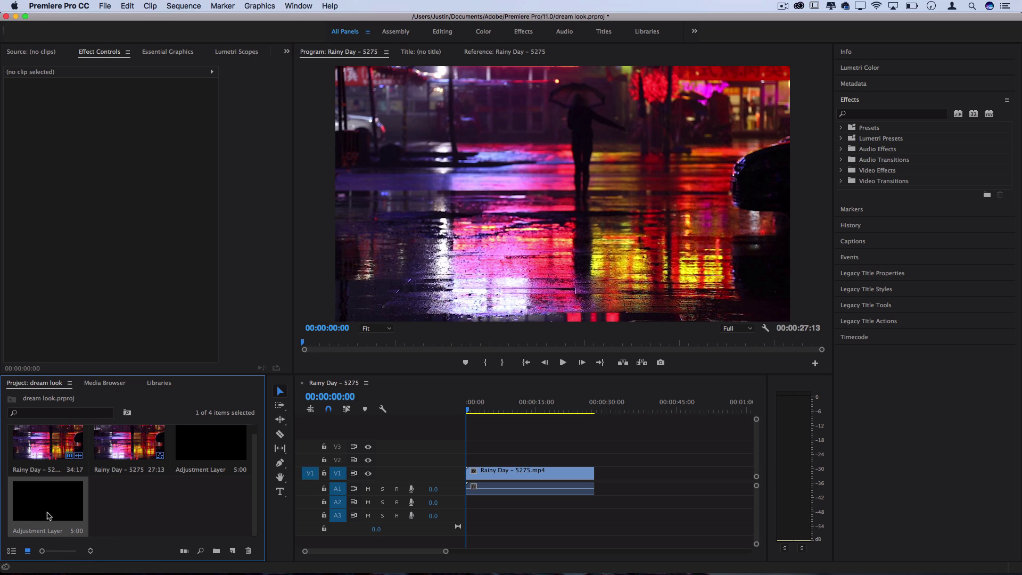
{"action": "left_click_drag", "start_coordinate": [38, 518], "coordinate": [594, 458]}
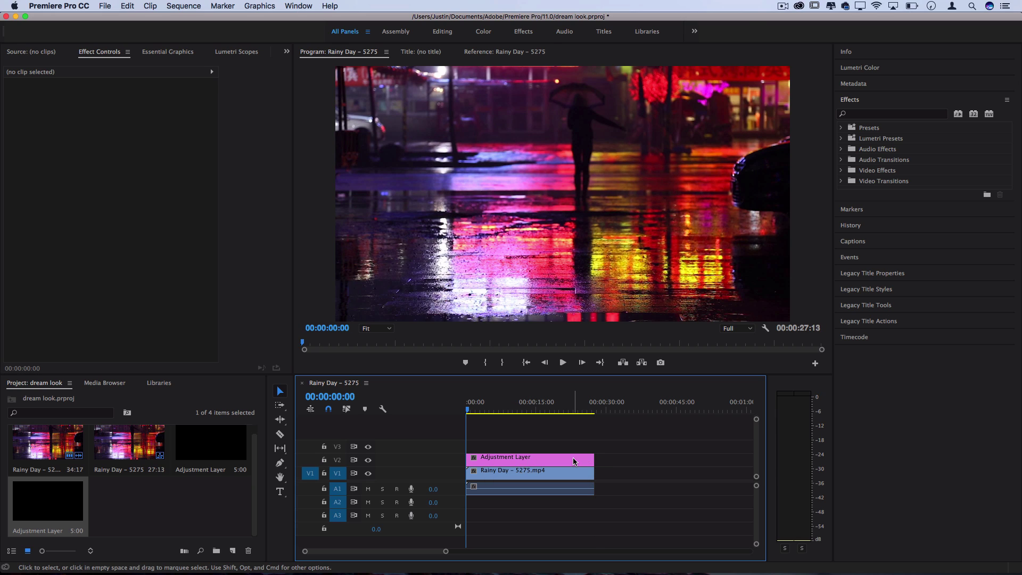
Search the Effects panel for 'gaussian' and apply Gaussian Blur to the adjustment layer.
{"action": "left_click", "coordinate": [574, 461]}
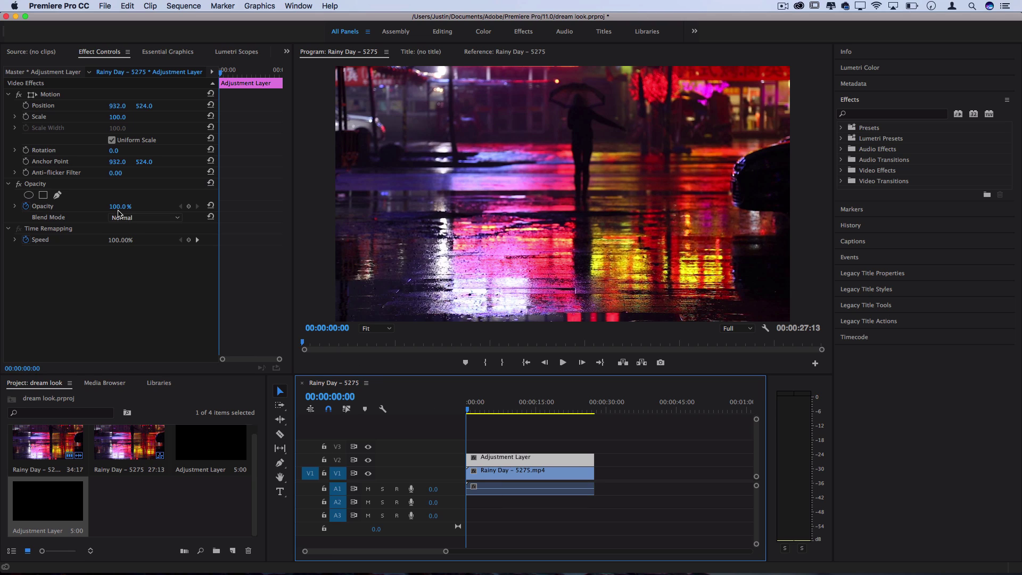
{"action": "left_click_drag", "start_coordinate": [115, 210], "coordinate": [402, 223]}
{"action": "left_click", "coordinate": [865, 115]}
{"action": "type", "text": "guassi"}
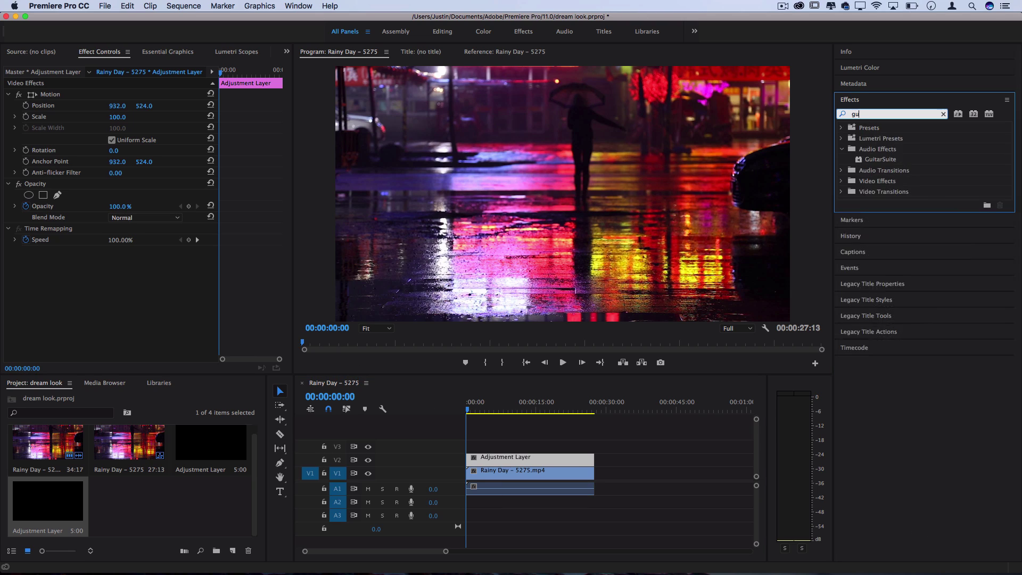
{"action": "key", "text": "BackSpace"}
{"action": "key", "text": "BackSpace"}
{"action": "key", "text": "BackSpace"}
{"action": "key", "text": "BackSpace"}
{"action": "key", "text": "BackSpace"}
{"action": "type", "text": "aussian"}
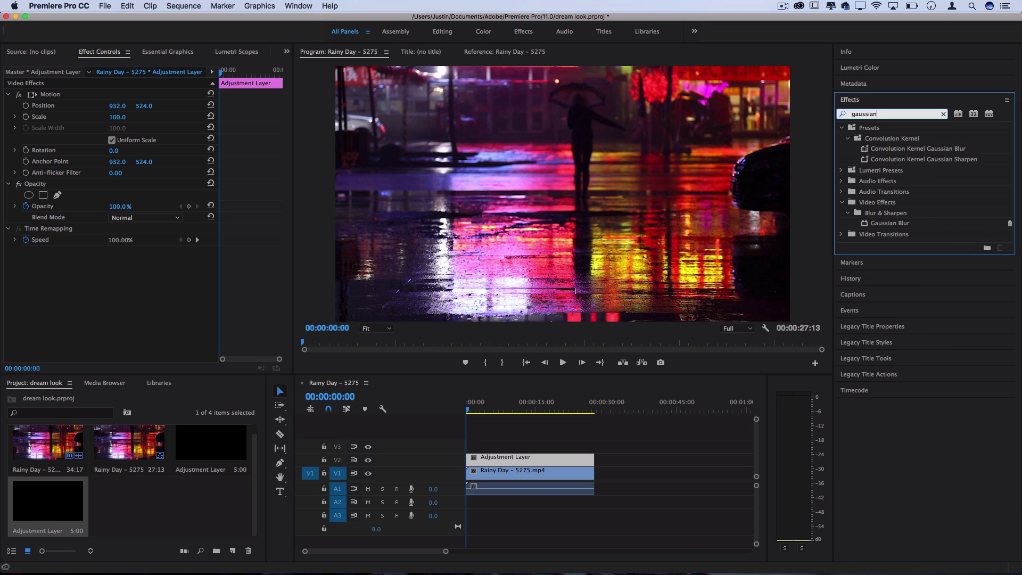
{"action": "left_click_drag", "start_coordinate": [900, 223], "coordinate": [499, 460]}
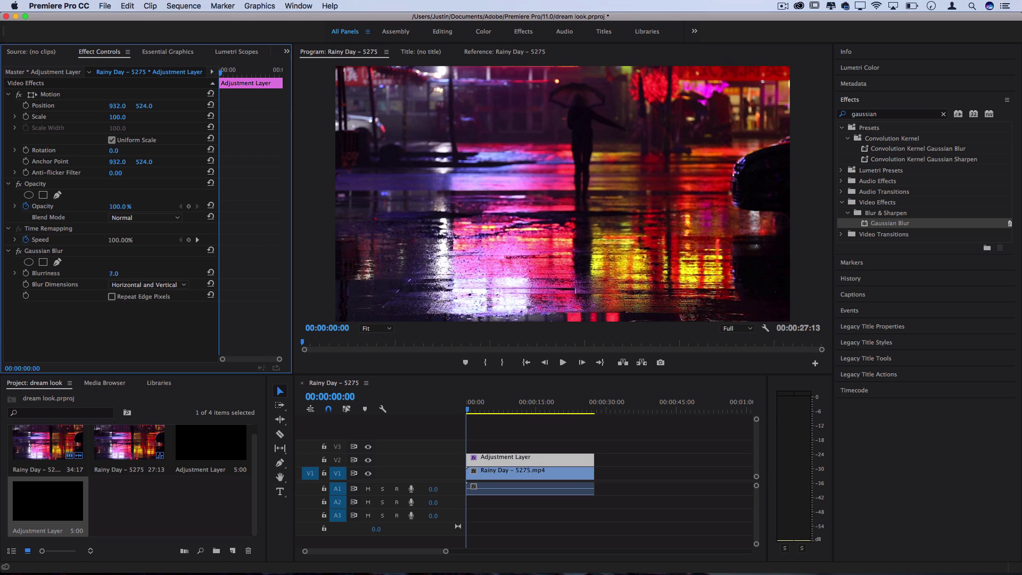
Set Blurriness to 115, then toggle the V1 and V2 track eyes to compare.
{"action": "mouse_move", "coordinate": [114, 275]}
{"action": "left_mouse_down"}
{"action": "mouse_move", "coordinate": [144, 275]}
{"action": "mouse_move", "coordinate": [117, 274]}
{"action": "left_mouse_up"}
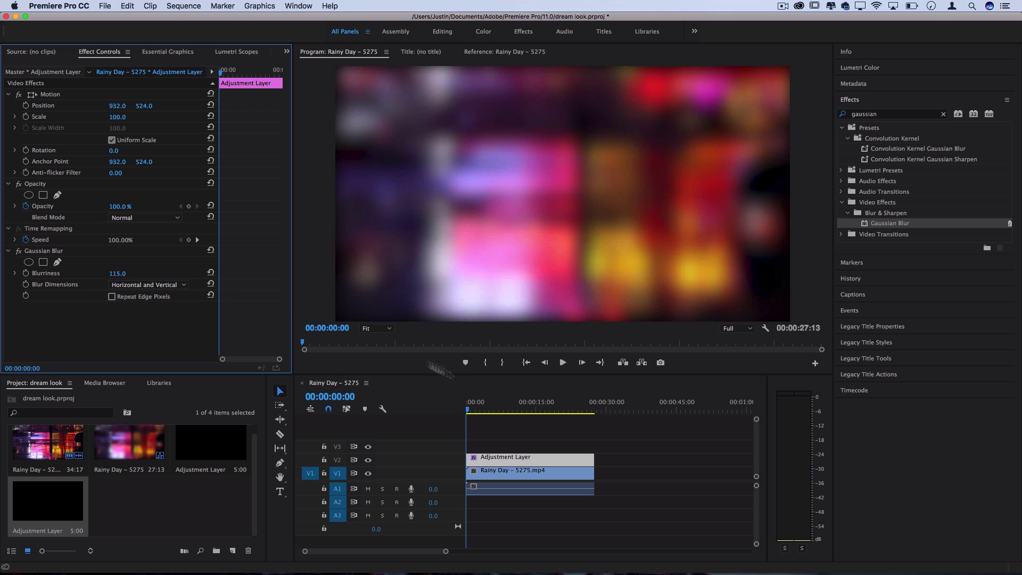
{"action": "left_click", "coordinate": [367, 473]}
{"action": "left_click", "coordinate": [367, 473]}
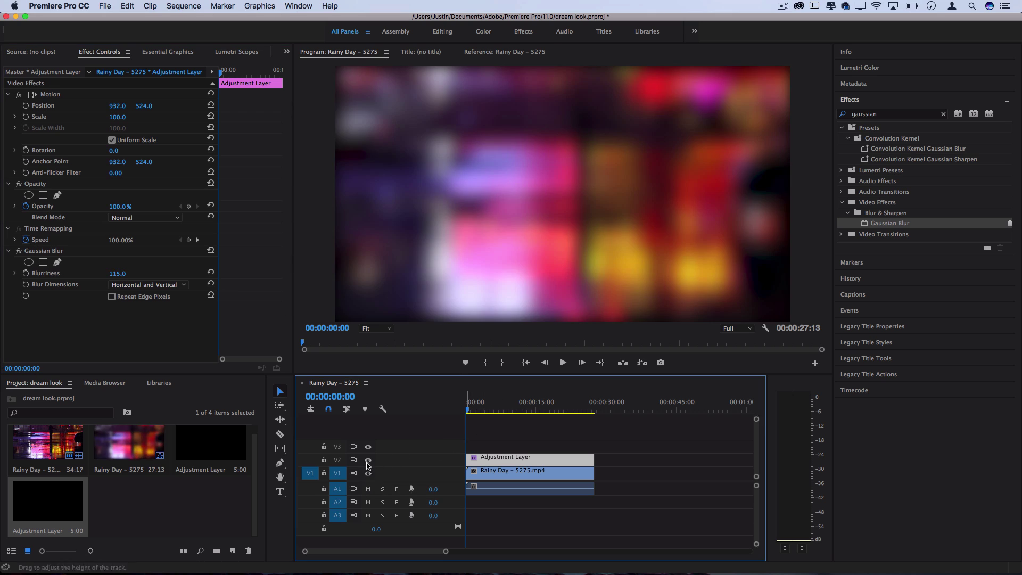
{"action": "left_click", "coordinate": [368, 460]}
{"action": "left_click", "coordinate": [368, 460]}
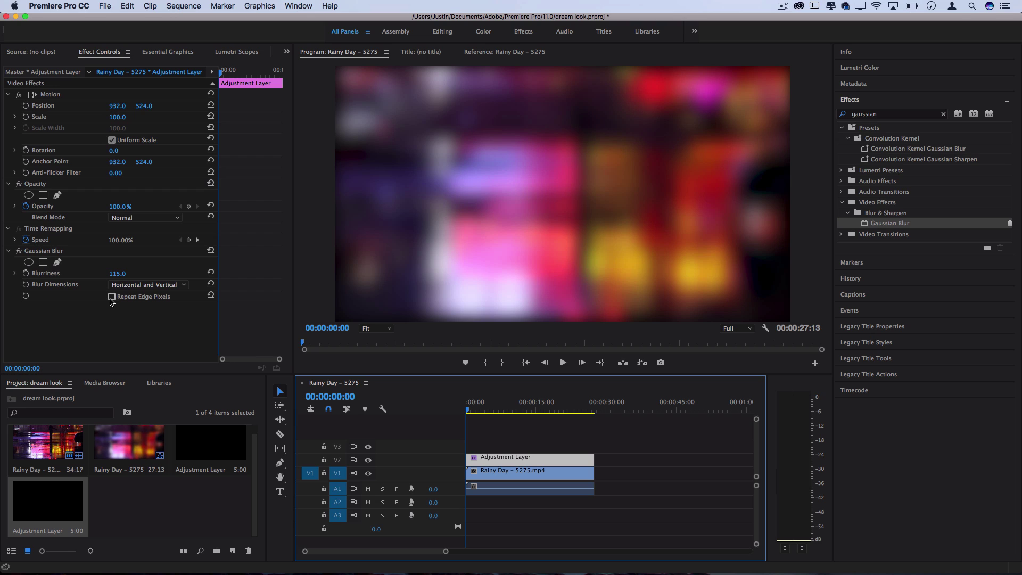
Toggle Repeat Edge Pixels, drop the adjustment layer's opacity to 50%, and toggle V2 to compare.
{"action": "left_click", "coordinate": [112, 297]}
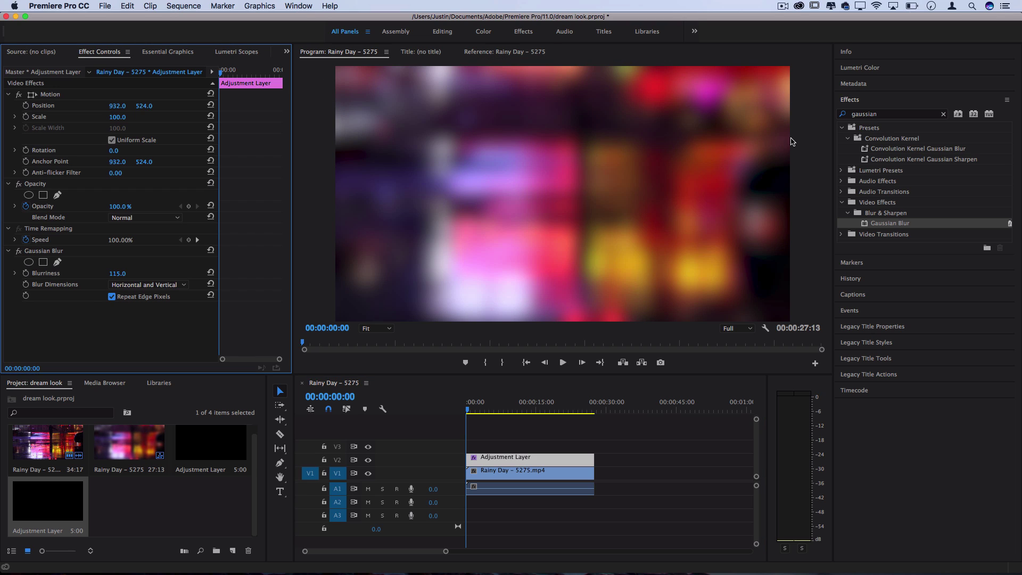
{"action": "left_click", "coordinate": [111, 297]}
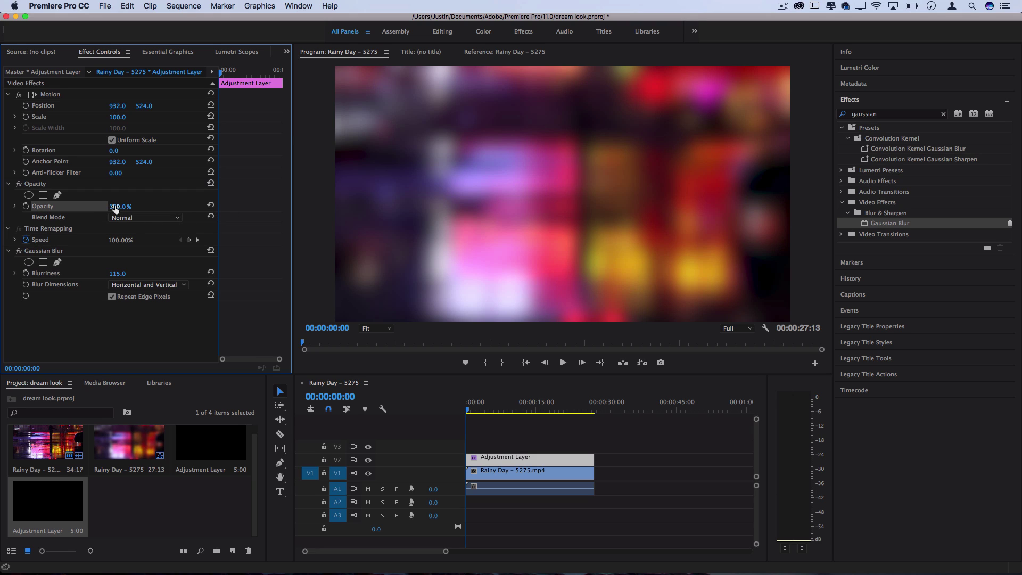
{"action": "left_click_drag", "start_coordinate": [115, 208], "coordinate": [88, 208]}
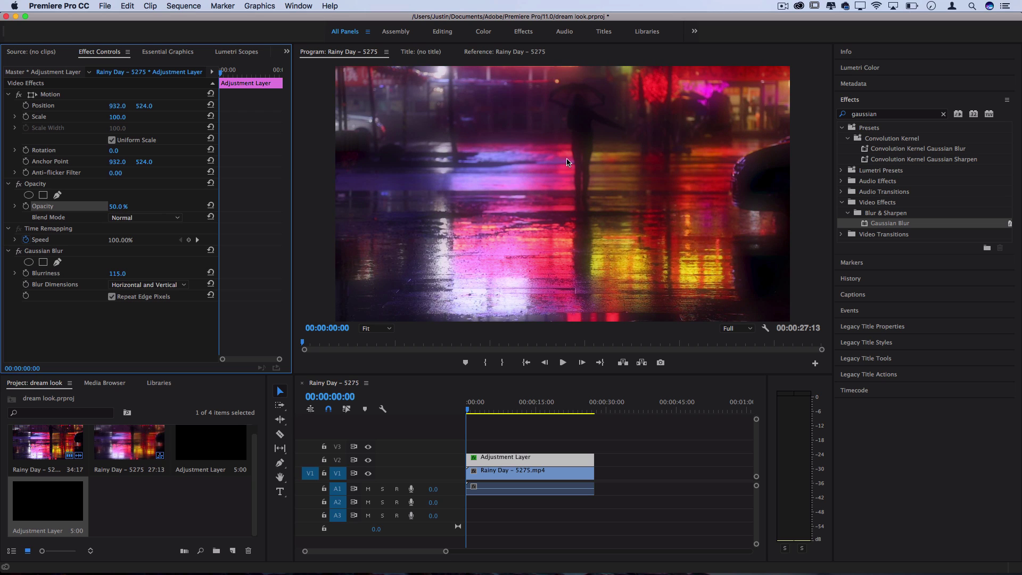
{"action": "left_click", "coordinate": [368, 460]}
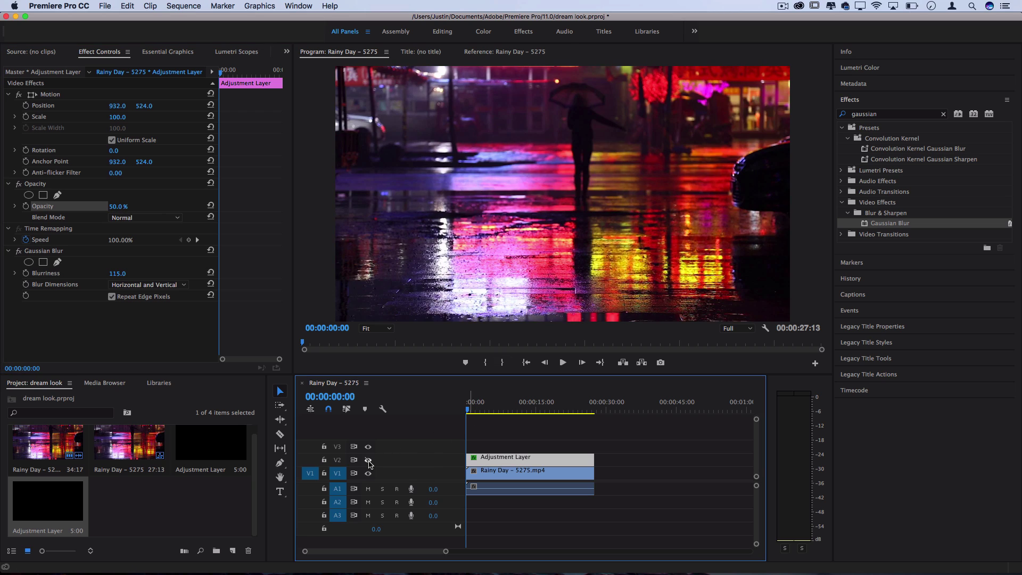
{"action": "left_click", "coordinate": [368, 460]}
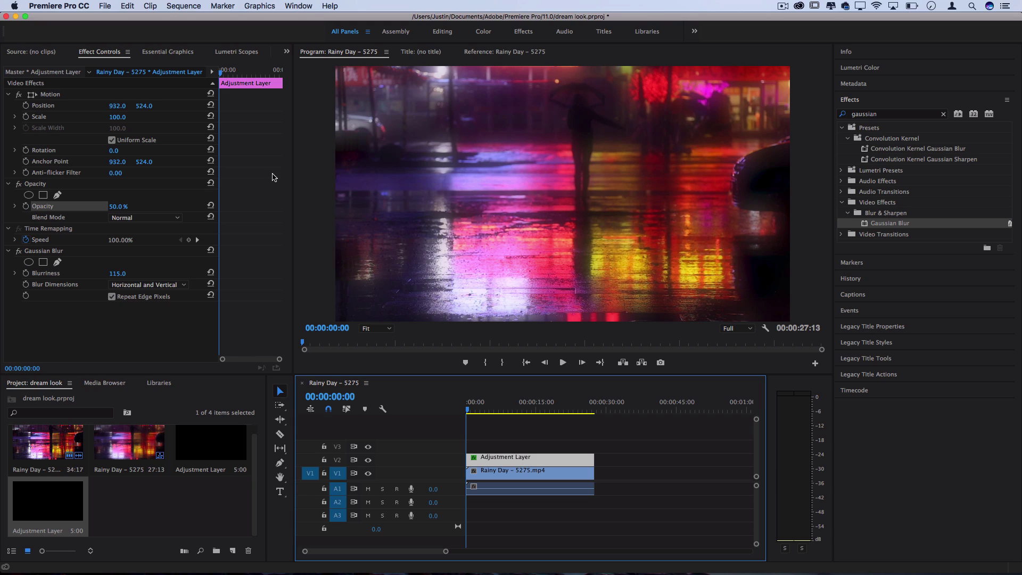
Try the Screen and Color Dodge blend modes on the adjustment layer.
{"action": "left_click", "coordinate": [56, 219]}
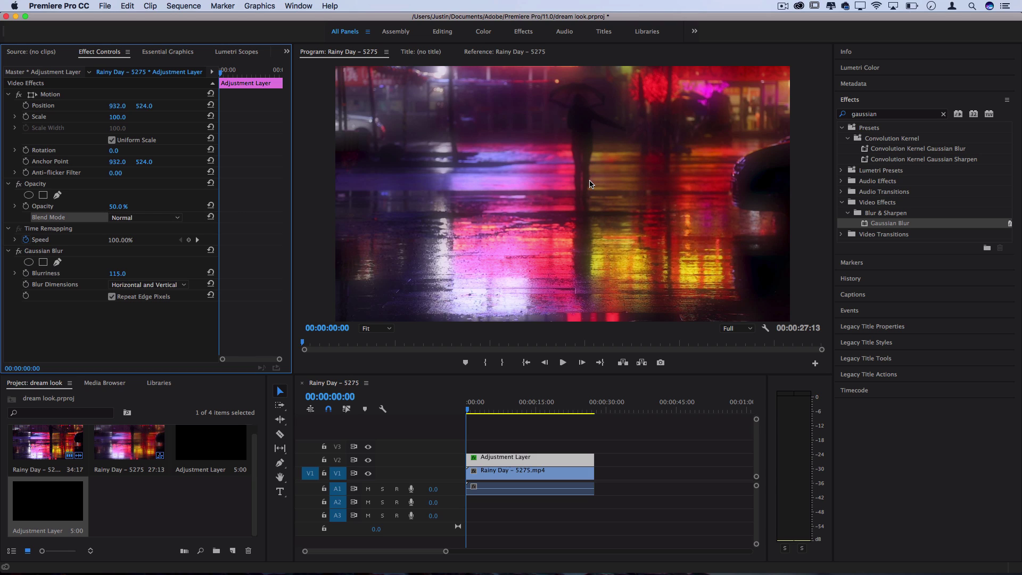
{"action": "left_click", "coordinate": [144, 217]}
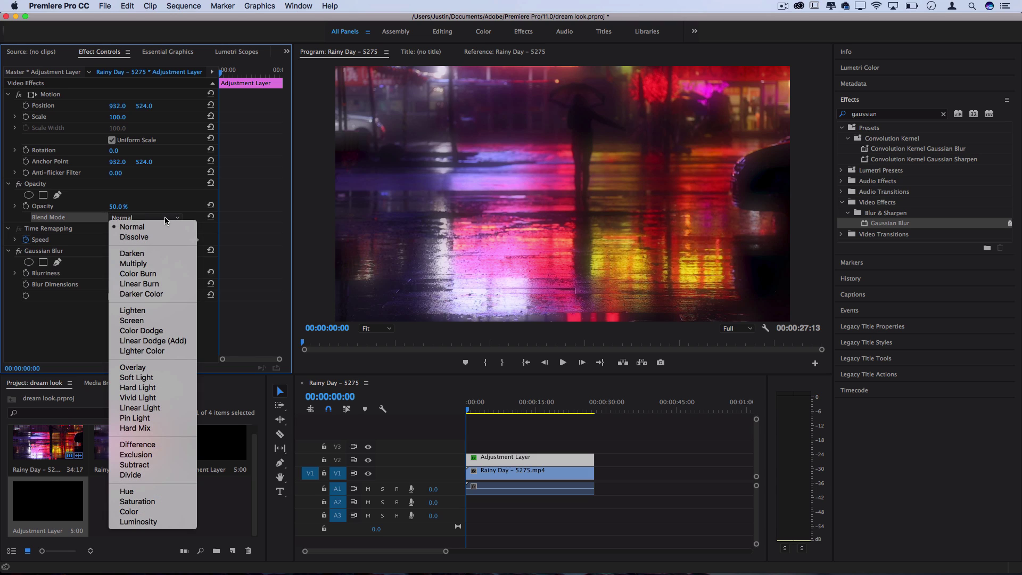
{"action": "left_click", "coordinate": [152, 320]}
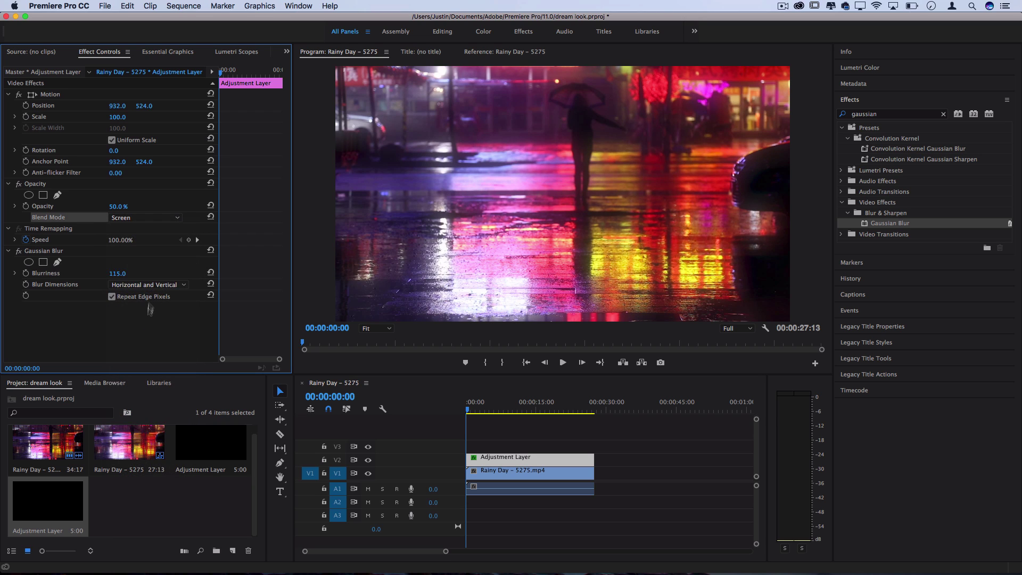
{"action": "left_click", "coordinate": [144, 218]}
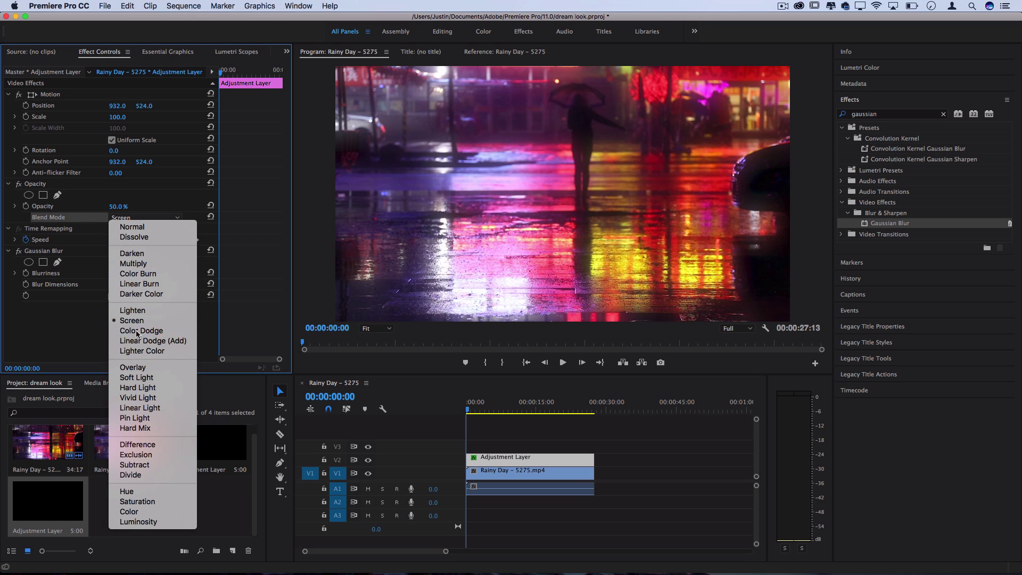
{"action": "left_click", "coordinate": [154, 331]}
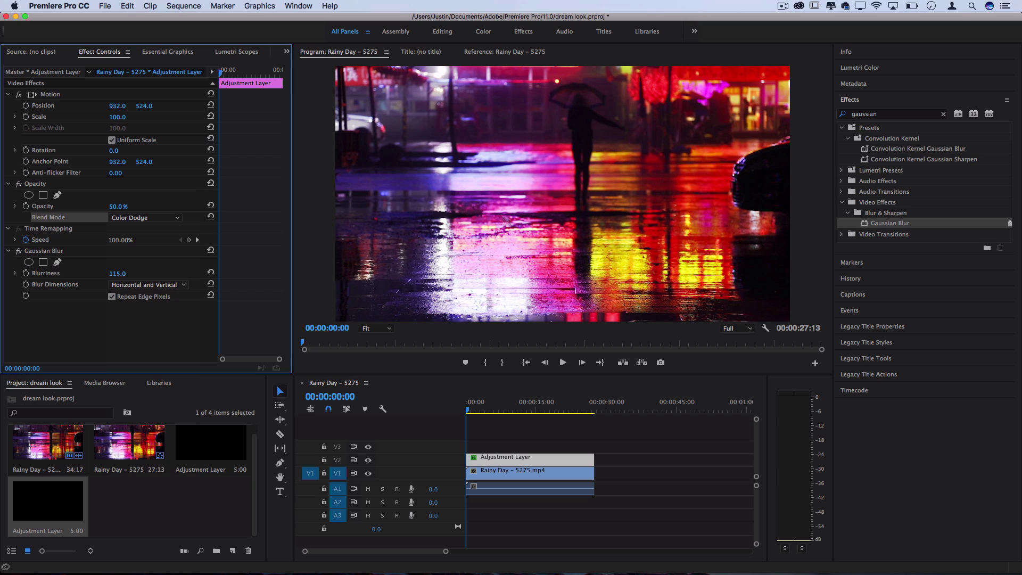
Try the Overlay and Soft Light blend modes, then set the blend mode back to Normal.
{"action": "left_click", "coordinate": [160, 219]}
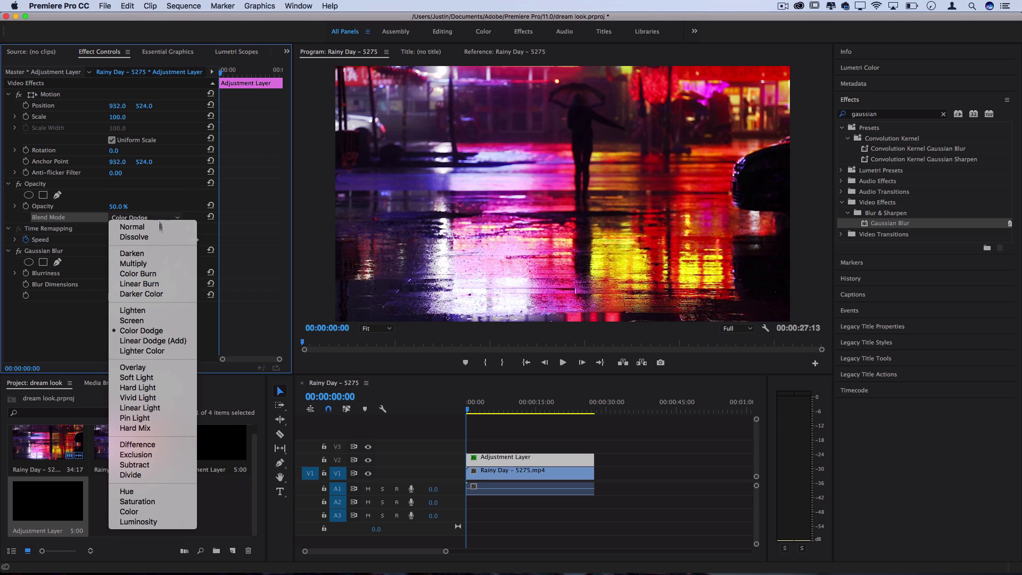
{"action": "left_click", "coordinate": [149, 367]}
{"action": "left_click", "coordinate": [154, 218]}
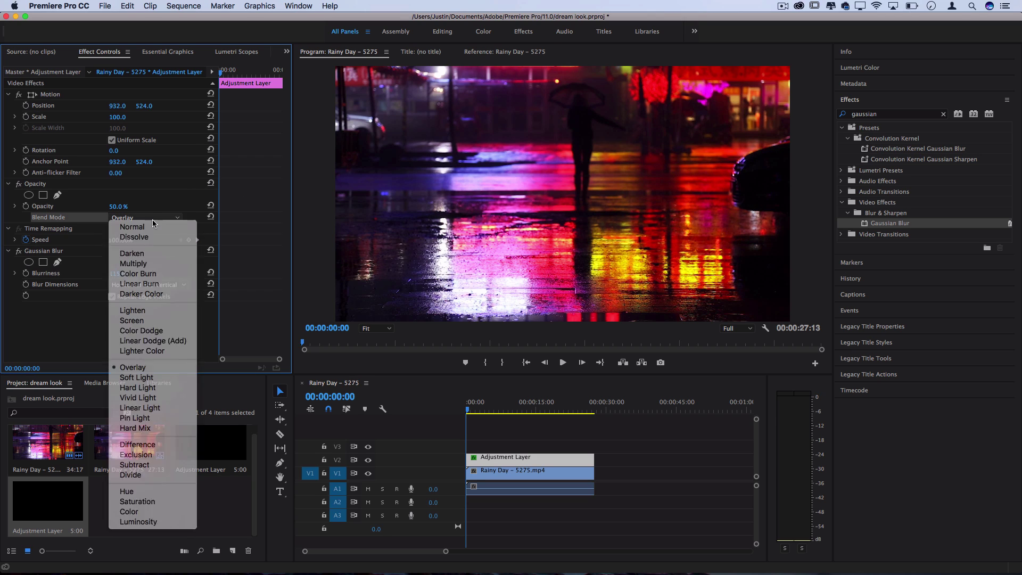
{"action": "left_click", "coordinate": [135, 379]}
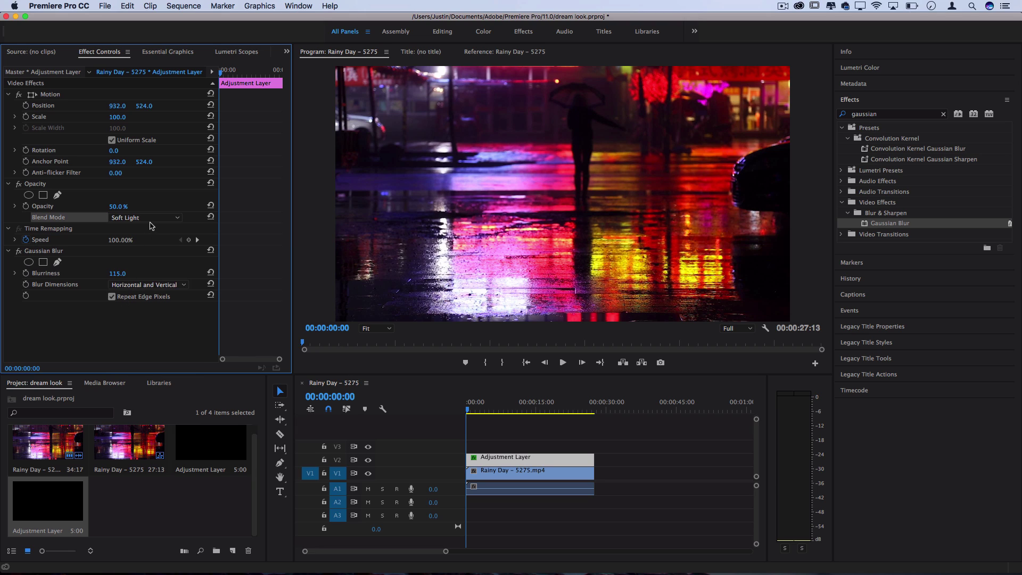
{"action": "left_click", "coordinate": [151, 221]}
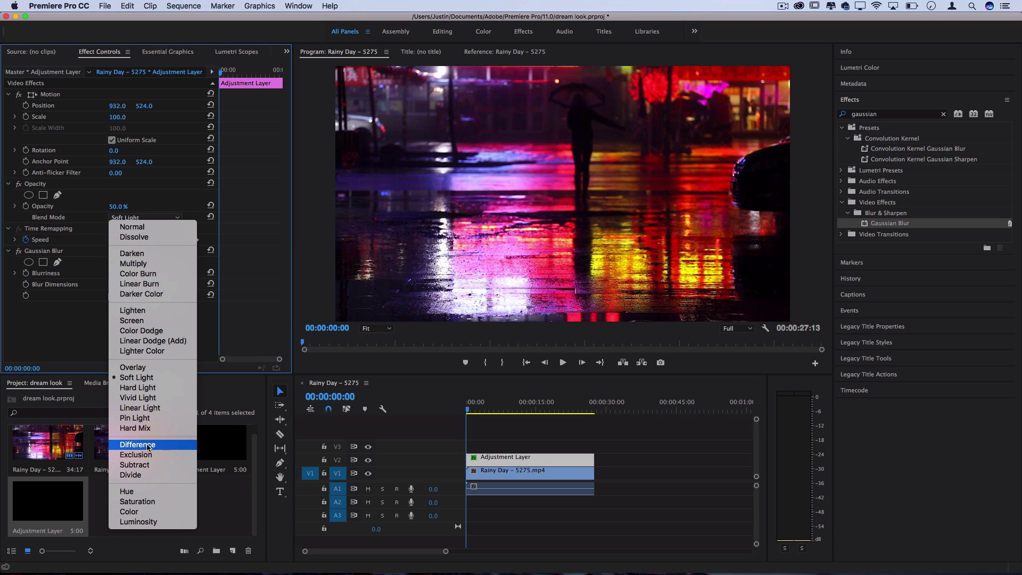
{"action": "left_click", "coordinate": [132, 227]}
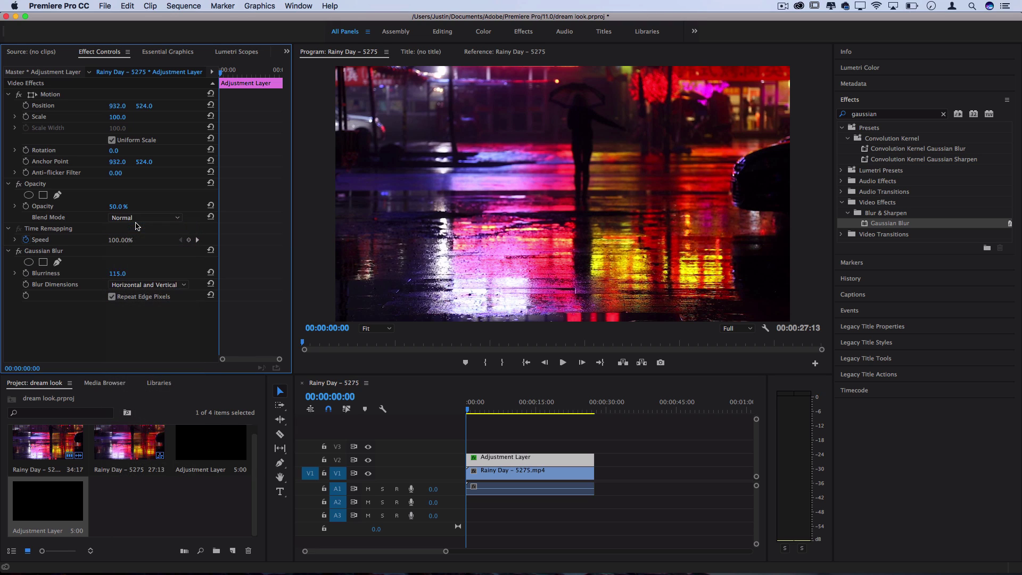
{"action": "left_click", "coordinate": [860, 68]}
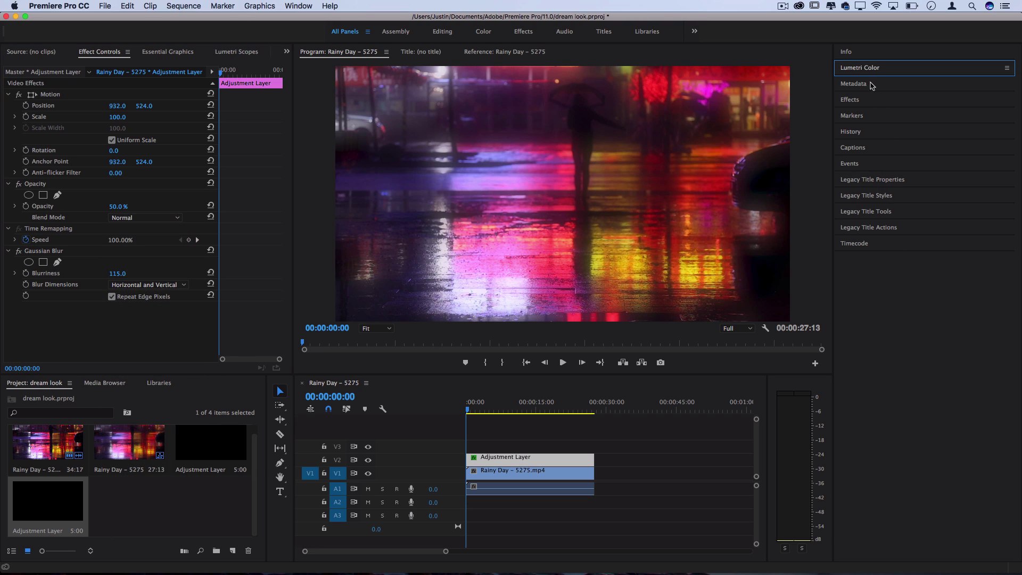
Raise Lumetri Basic Correction exposure, preview 100% opacity, then undo back to 50%.
{"action": "left_click", "coordinate": [862, 70]}
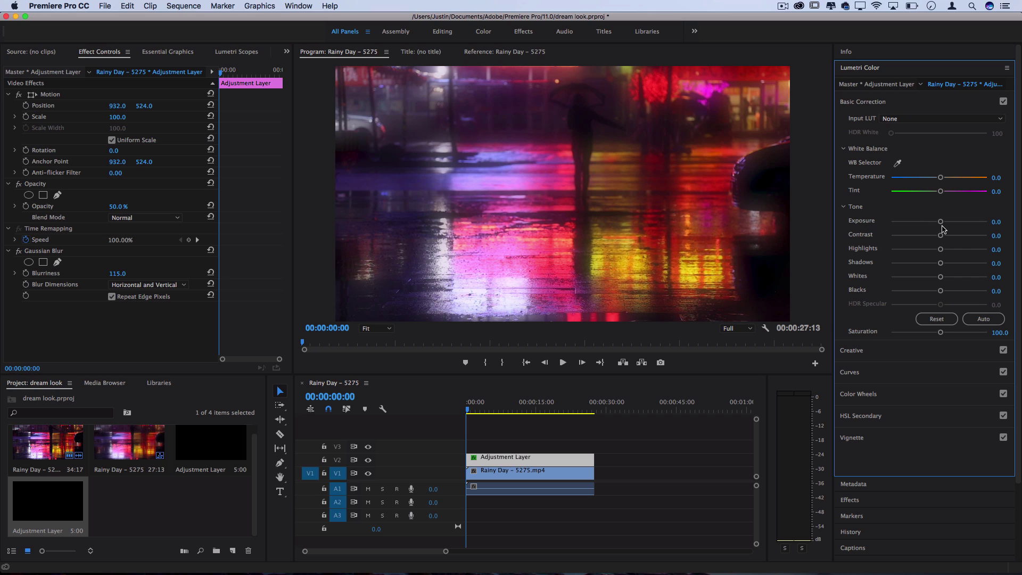
{"action": "left_click_drag", "start_coordinate": [951, 226], "coordinate": [969, 237]}
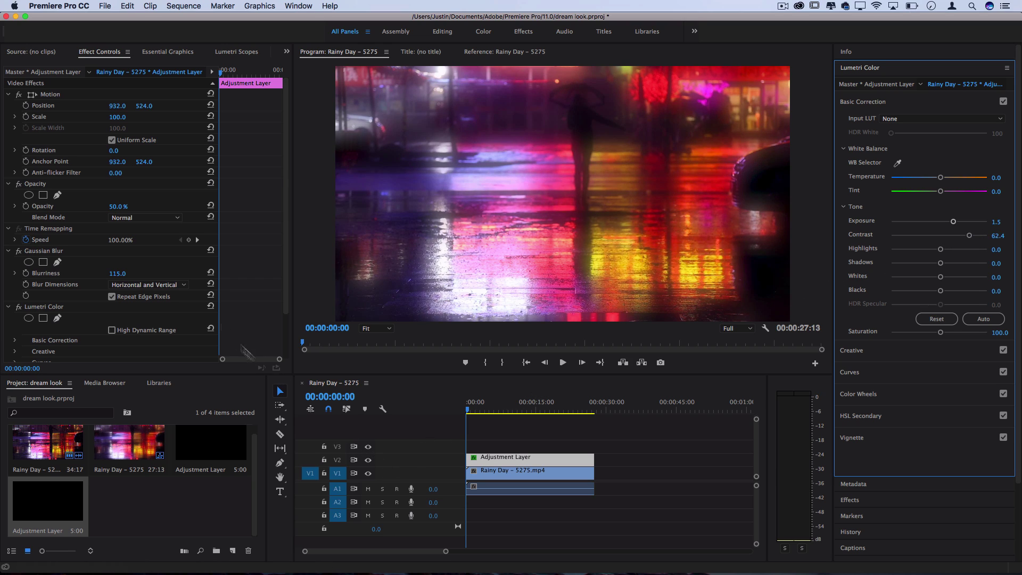
{"action": "left_click", "coordinate": [115, 210]}
{"action": "left_click_drag", "start_coordinate": [115, 210], "coordinate": [123, 208]}
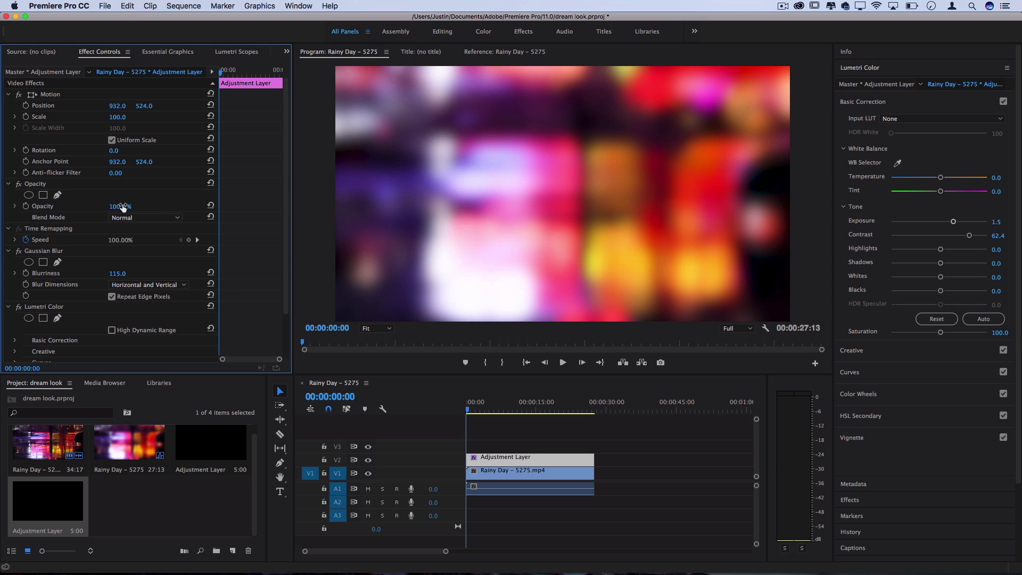
{"action": "key", "text": "super+z"}
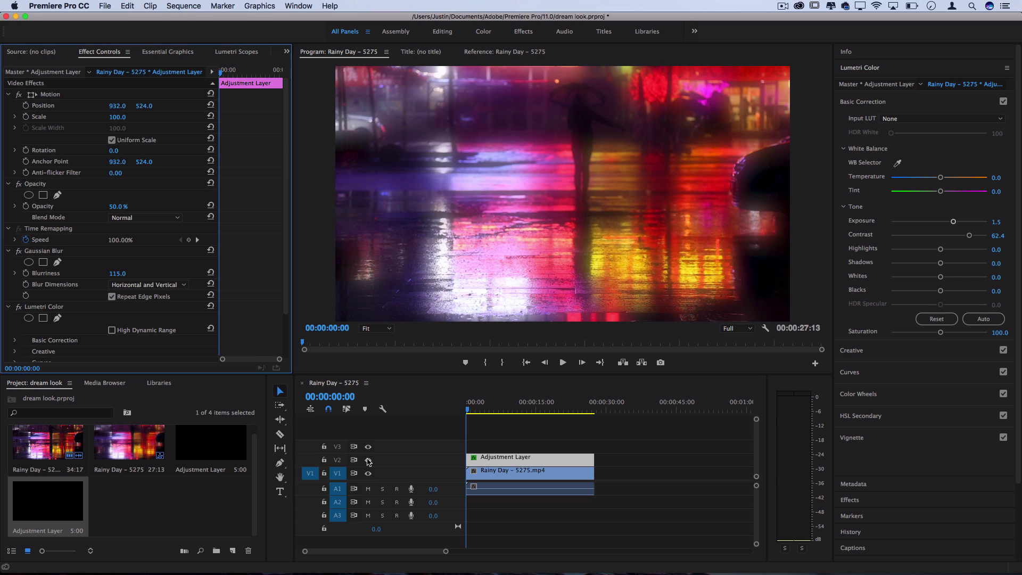
Toggle the V2 track and Basic Correction off and on to compare the Lumetri brightening.
{"action": "left_click", "coordinate": [368, 460]}
{"action": "left_click", "coordinate": [368, 460]}
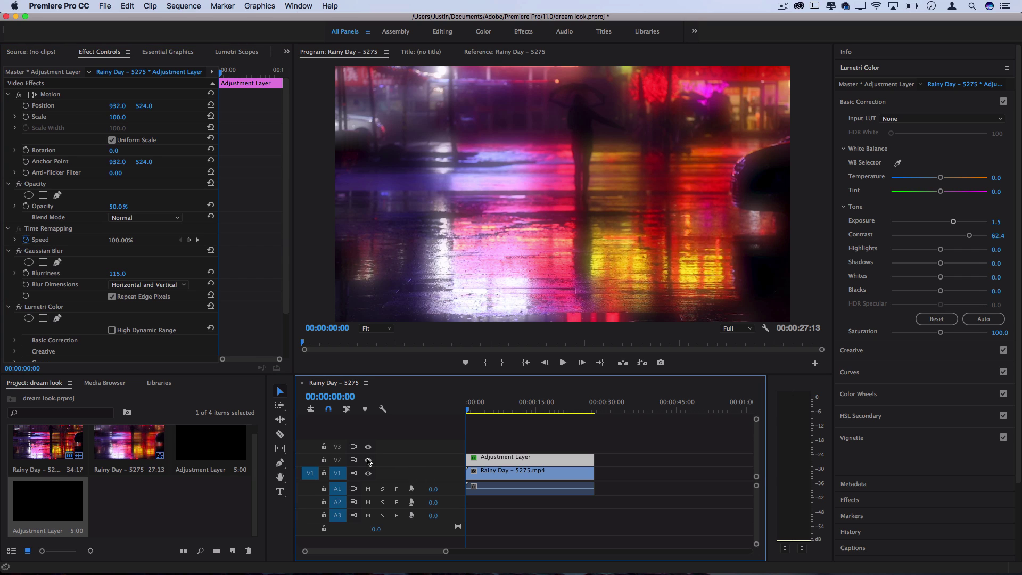
{"action": "left_click", "coordinate": [1004, 102]}
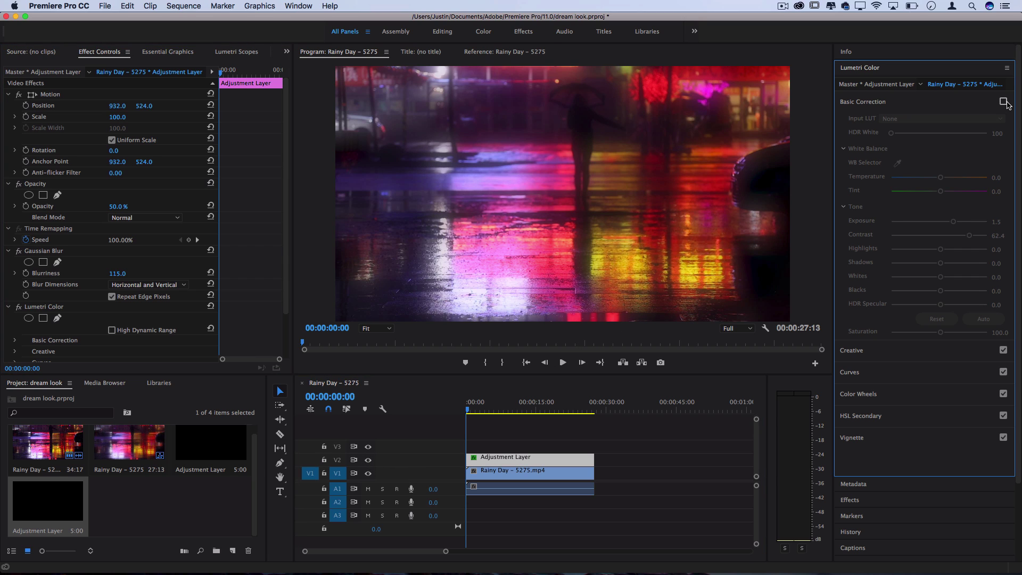
{"action": "left_click", "coordinate": [1004, 102]}
{"action": "left_click", "coordinate": [889, 68]}
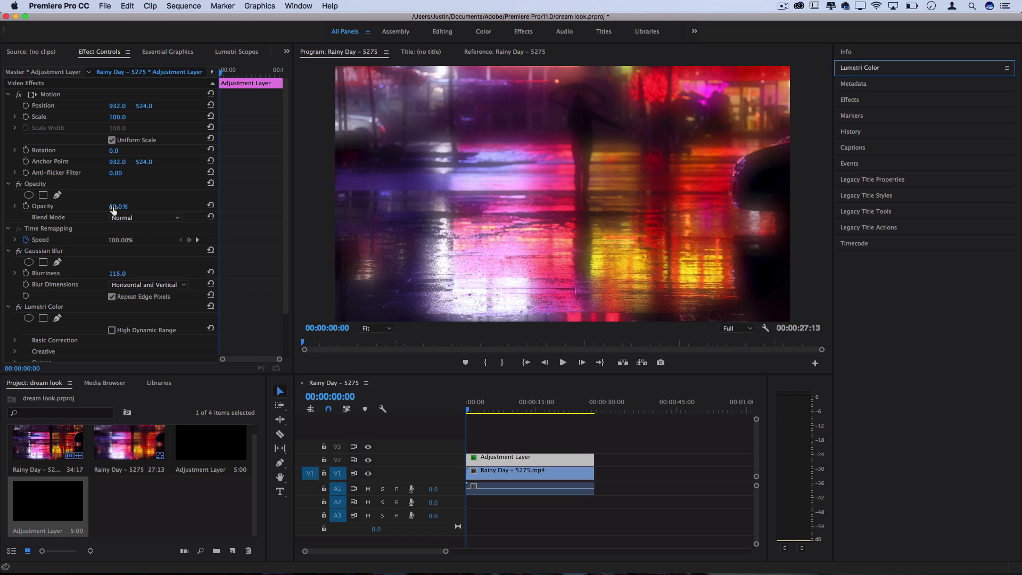
Set opacity to 33% and Blurriness to 66, then play the sequence and toggle V2 to compare.
{"action": "mouse_move", "coordinate": [113, 210]}
{"action": "left_mouse_down"}
{"action": "mouse_move", "coordinate": [94, 210]}
{"action": "mouse_move", "coordinate": [136, 210]}
{"action": "mouse_move", "coordinate": [106, 210]}
{"action": "left_mouse_up"}
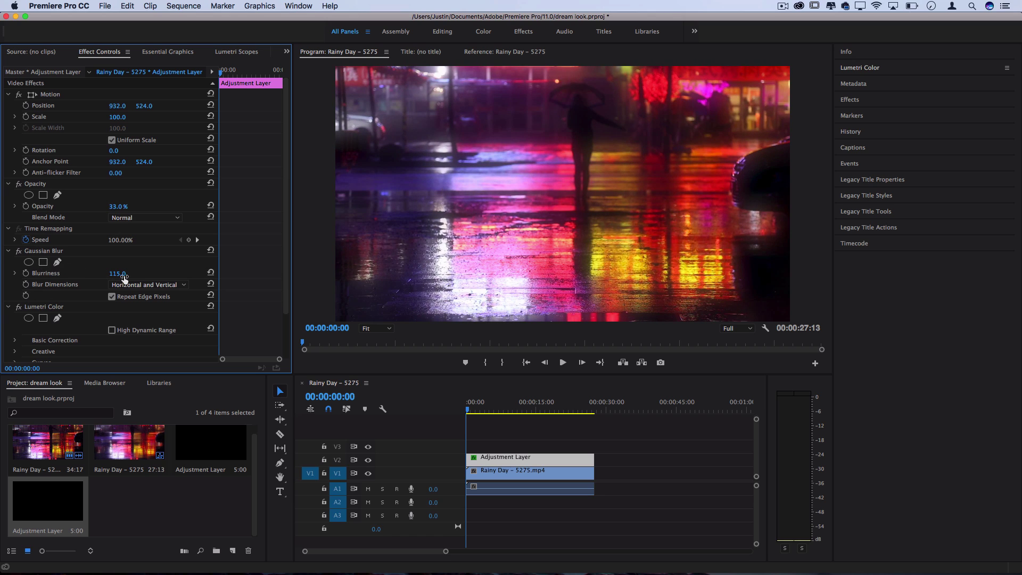
{"action": "left_click_drag", "start_coordinate": [117, 273], "coordinate": [160, 273]}
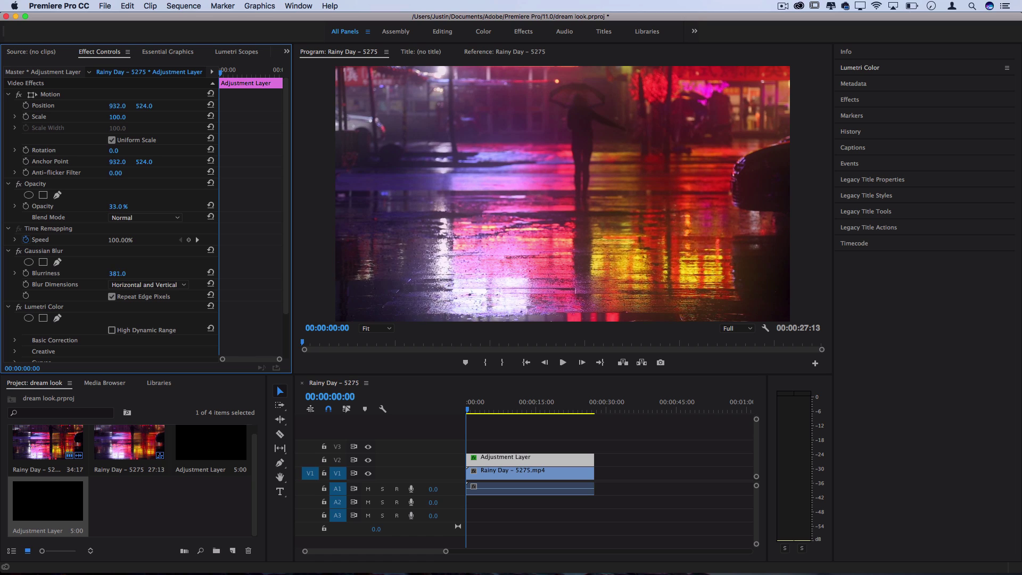
{"action": "mouse_move", "coordinate": [117, 273]}
{"action": "left_mouse_down"}
{"action": "mouse_move", "coordinate": [86, 273]}
{"action": "mouse_move", "coordinate": [130, 273]}
{"action": "left_mouse_up"}
{"action": "left_click", "coordinate": [459, 409]}
{"action": "key", "text": "space"}
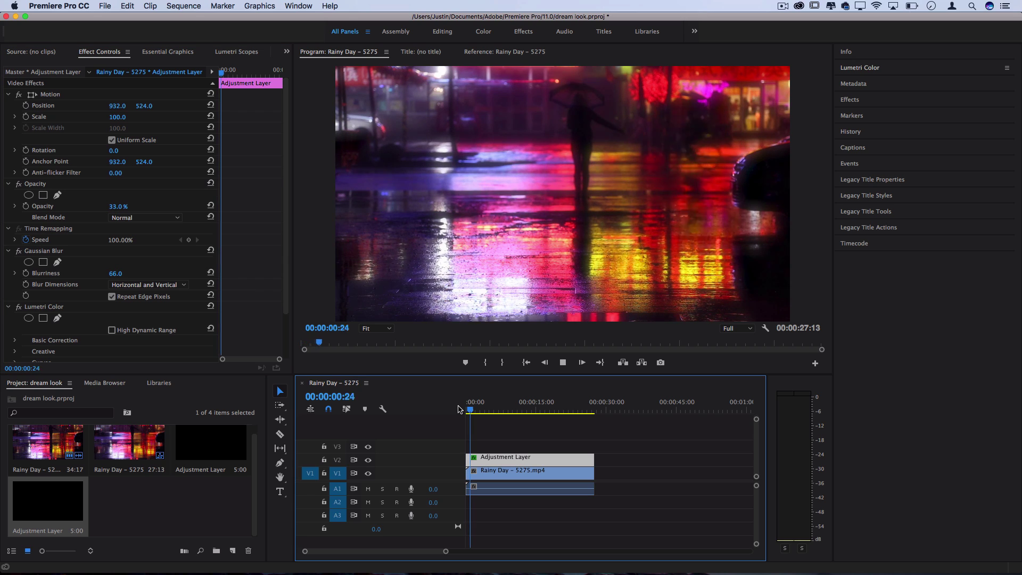
{"action": "left_click", "coordinate": [369, 461]}
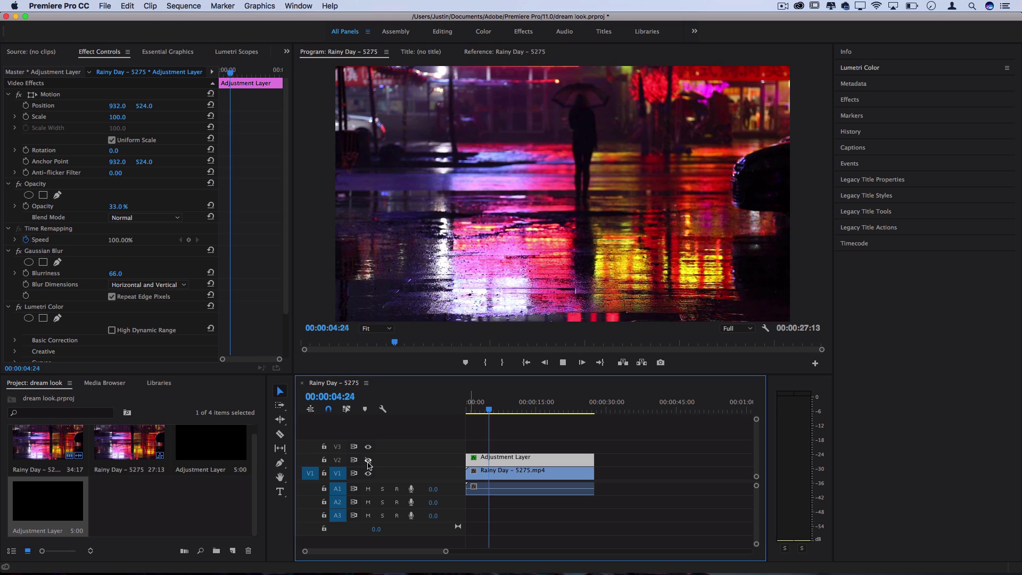
{"action": "left_click", "coordinate": [369, 462]}
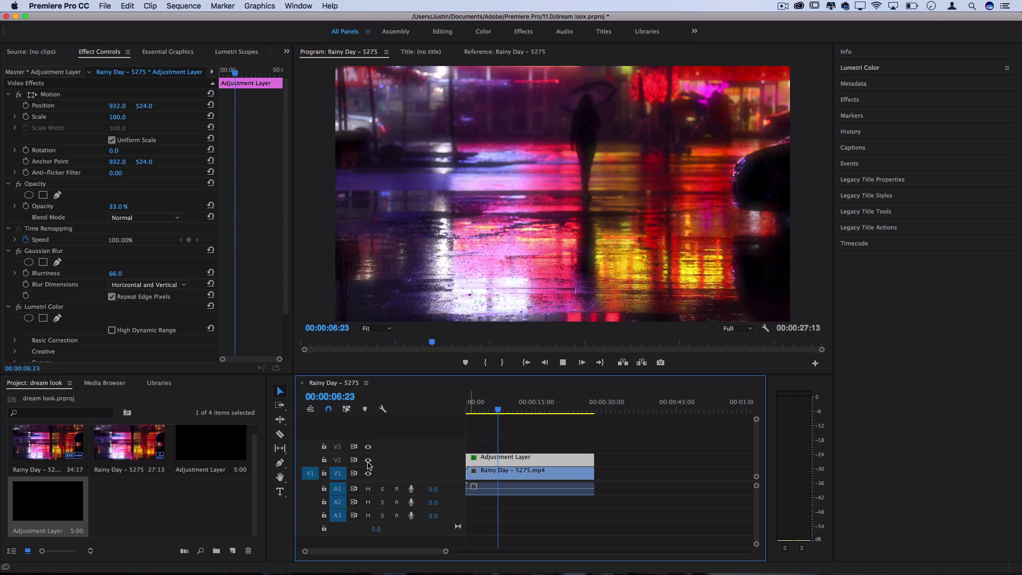